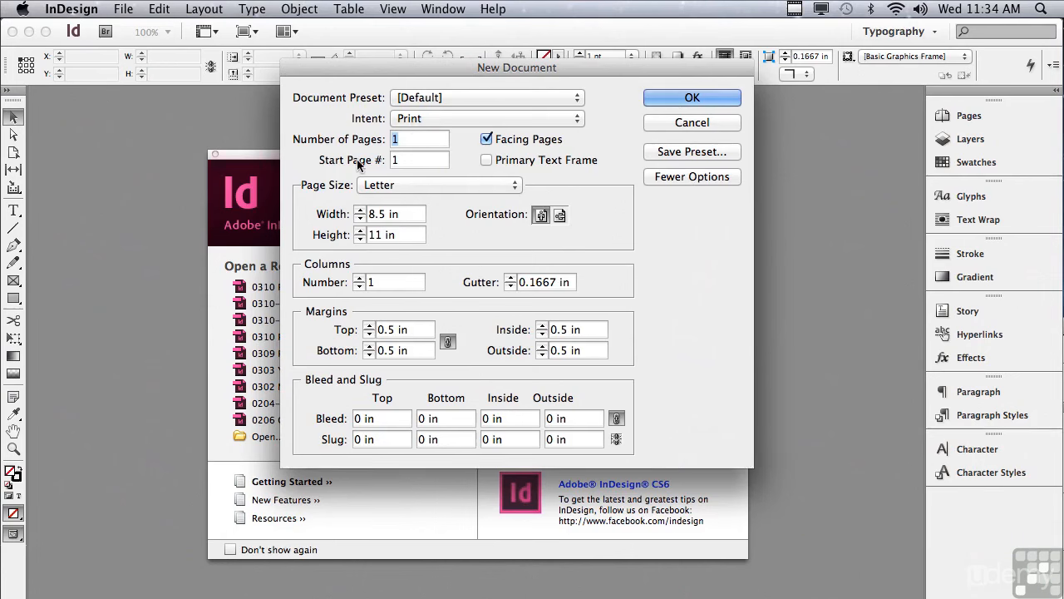
- Create a four-page Letter document with facing pages and a 0.125 in bleed on all sides
{"action": "type", "text": "4"}
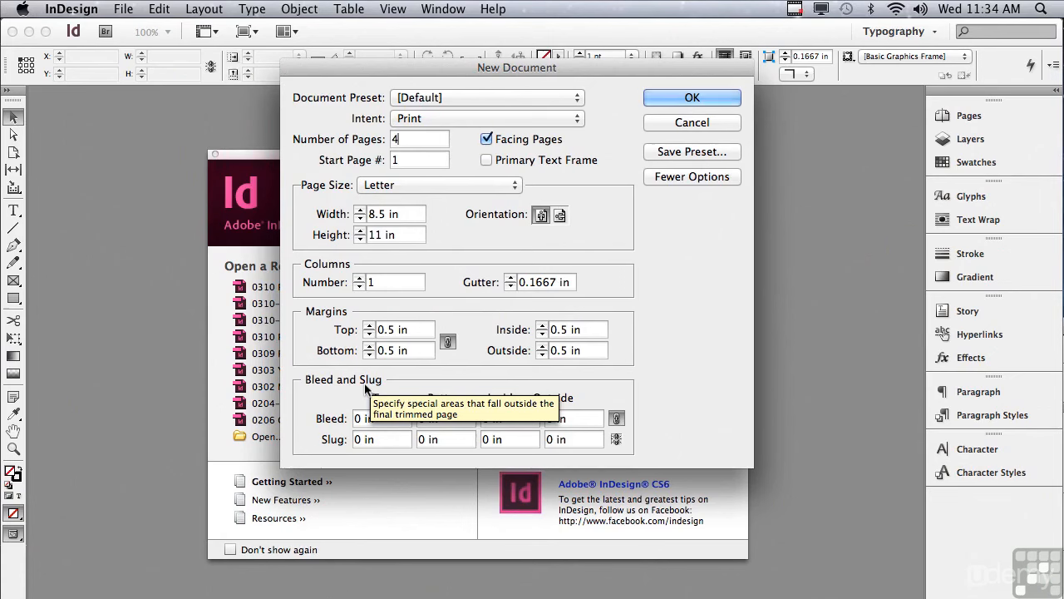
{"action": "left_click", "coordinate": [667, 177]}
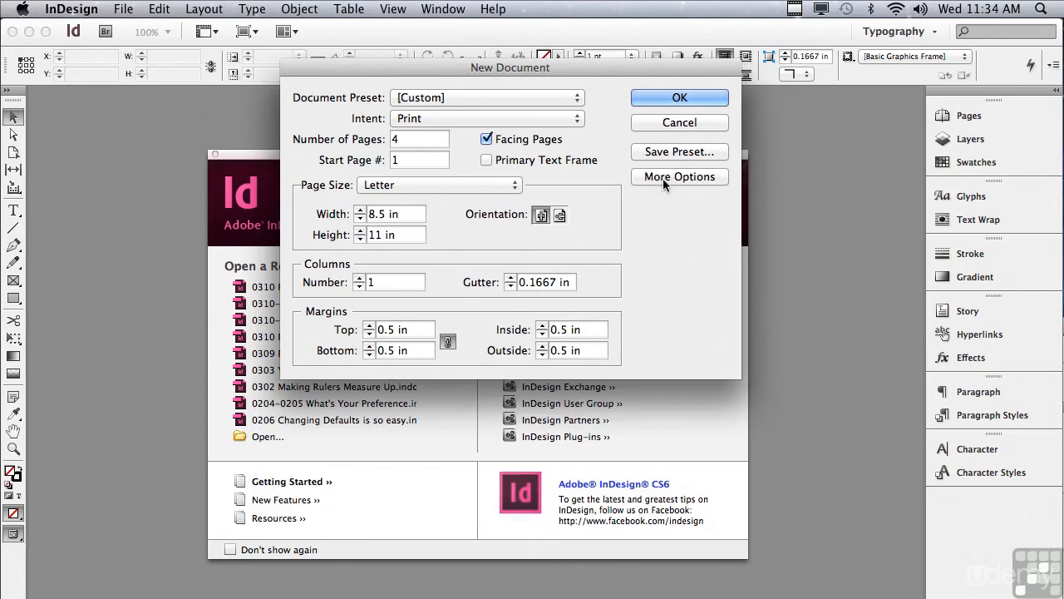
{"action": "left_click", "coordinate": [663, 178]}
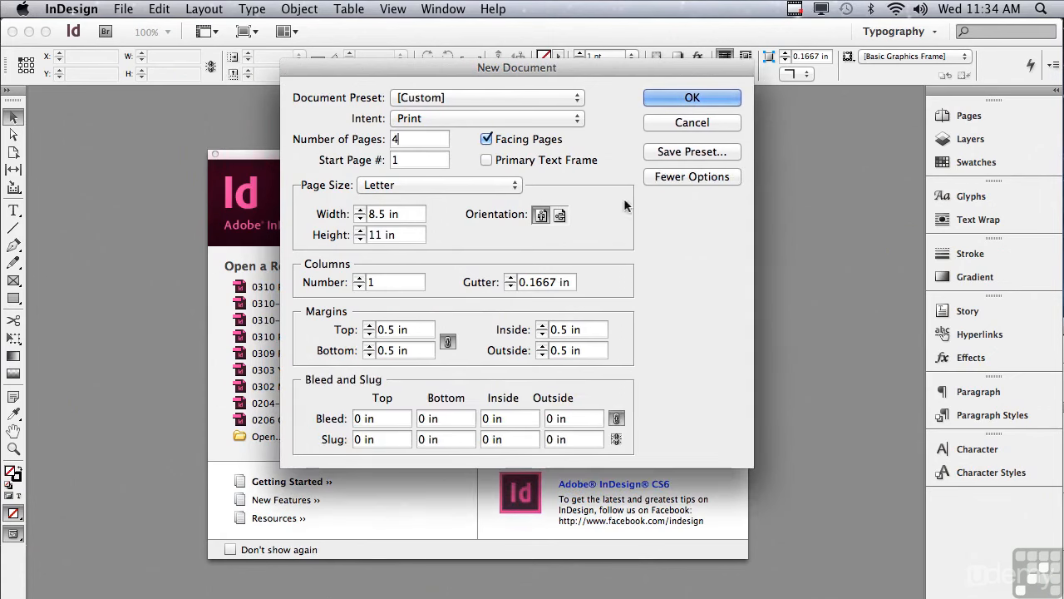
{"action": "left_click", "coordinate": [385, 419]}
{"action": "left_click_drag", "start_coordinate": [385, 419], "coordinate": [336, 402]}
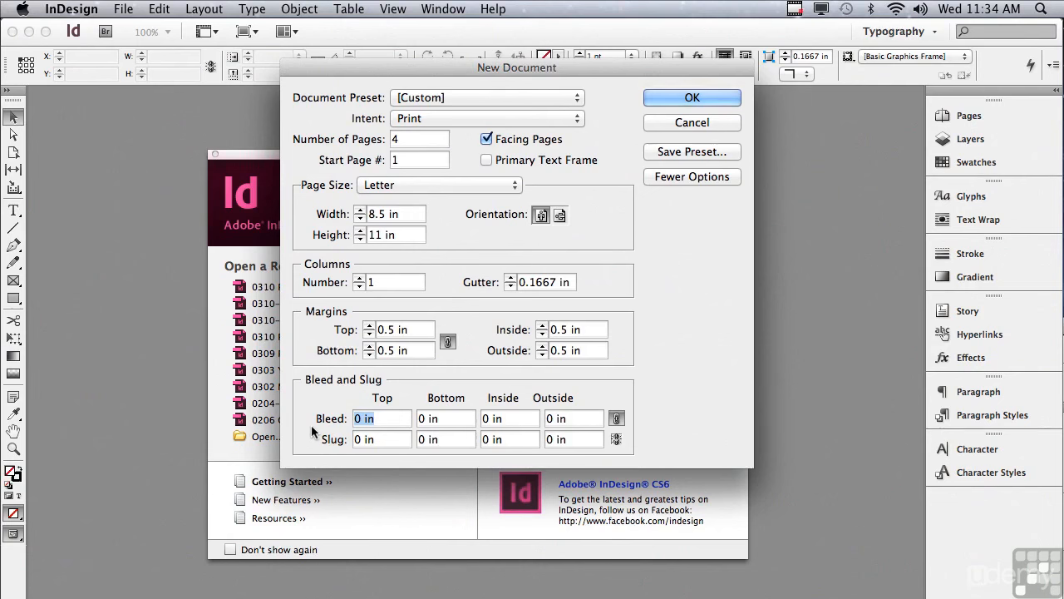
{"action": "type", "text": "0.0625 in"}
{"action": "key", "text": "Up"}
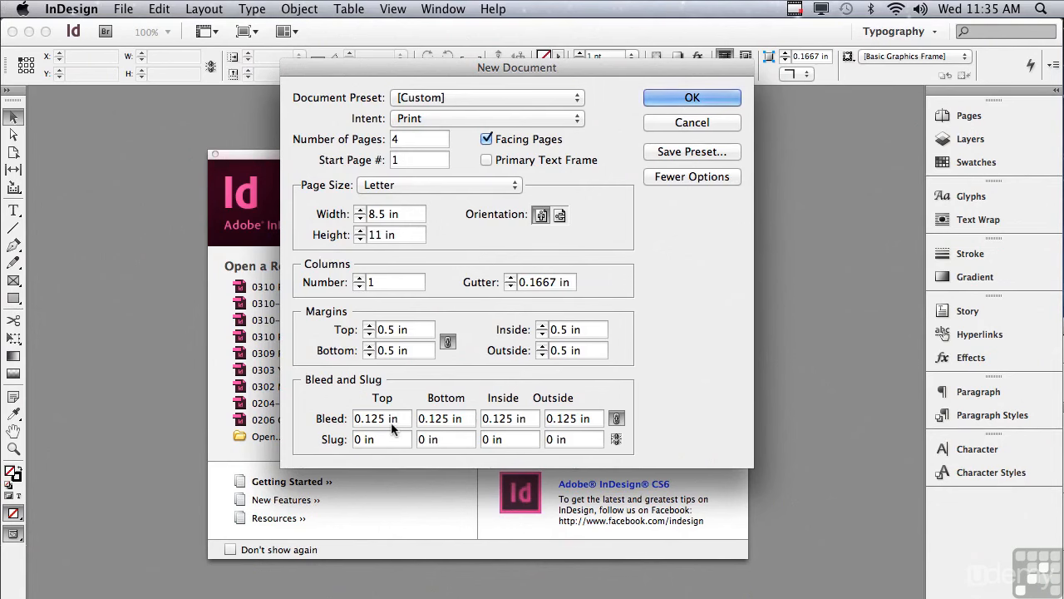
{"action": "left_click", "coordinate": [661, 98]}
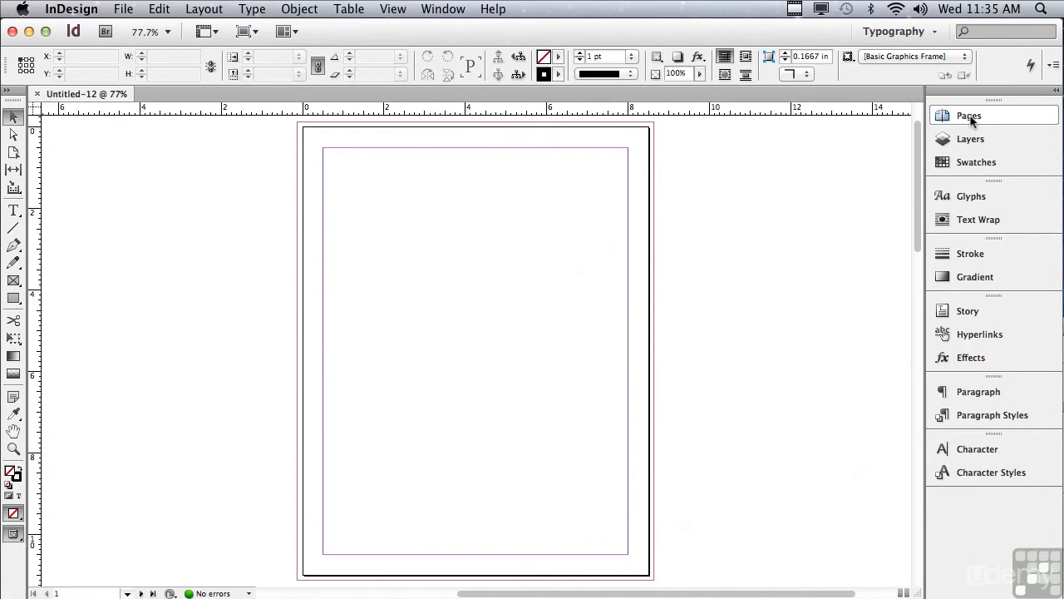
- Keep the Typography workspace, display the document's page thumbnails, and view pages 2 and 3 in turn
{"action": "left_click", "coordinate": [903, 33]}
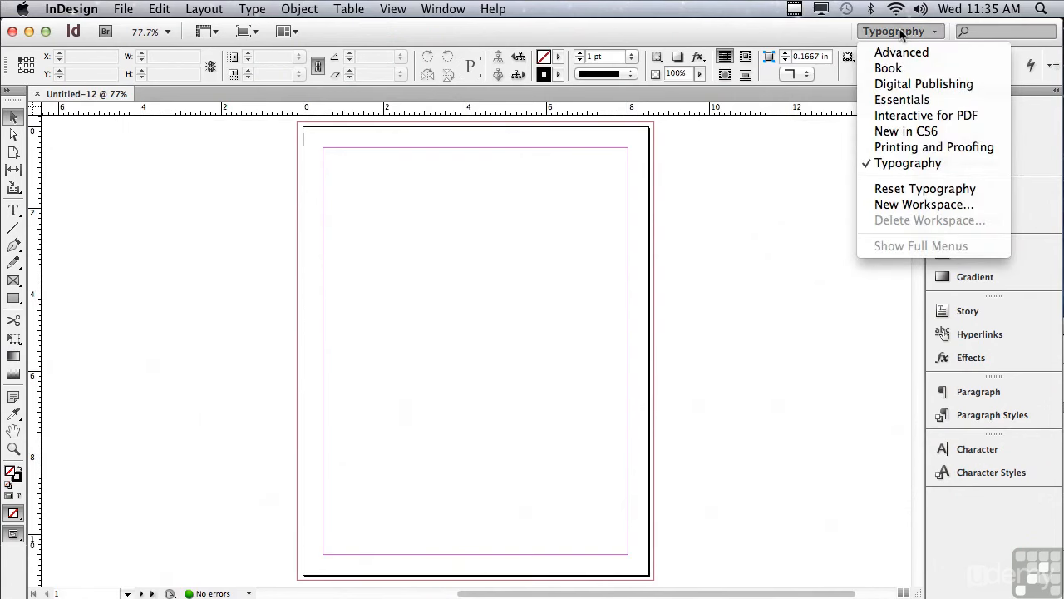
{"action": "left_click", "coordinate": [905, 165]}
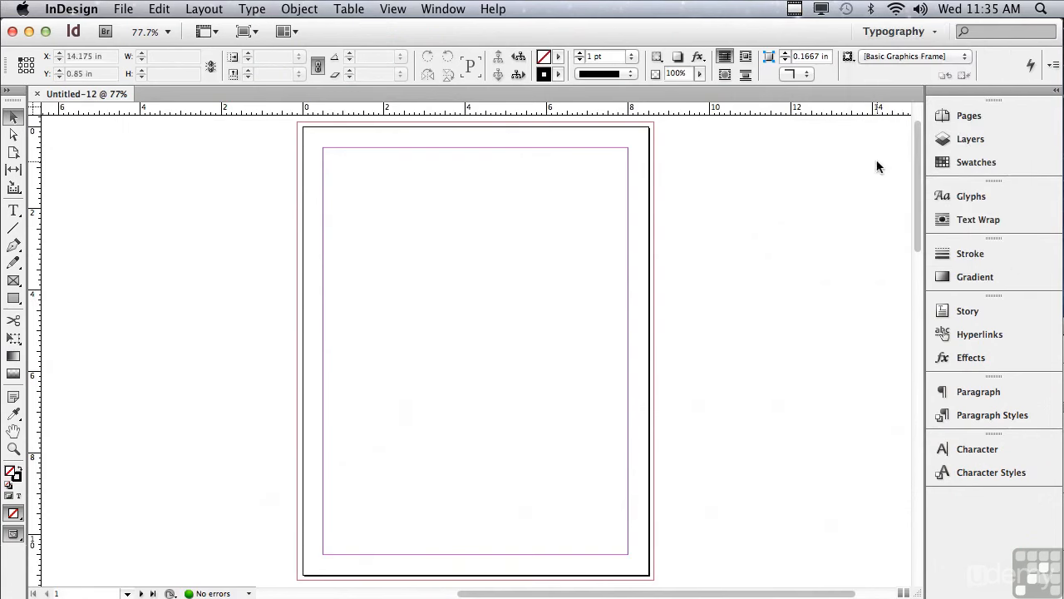
{"action": "left_click", "coordinate": [965, 117]}
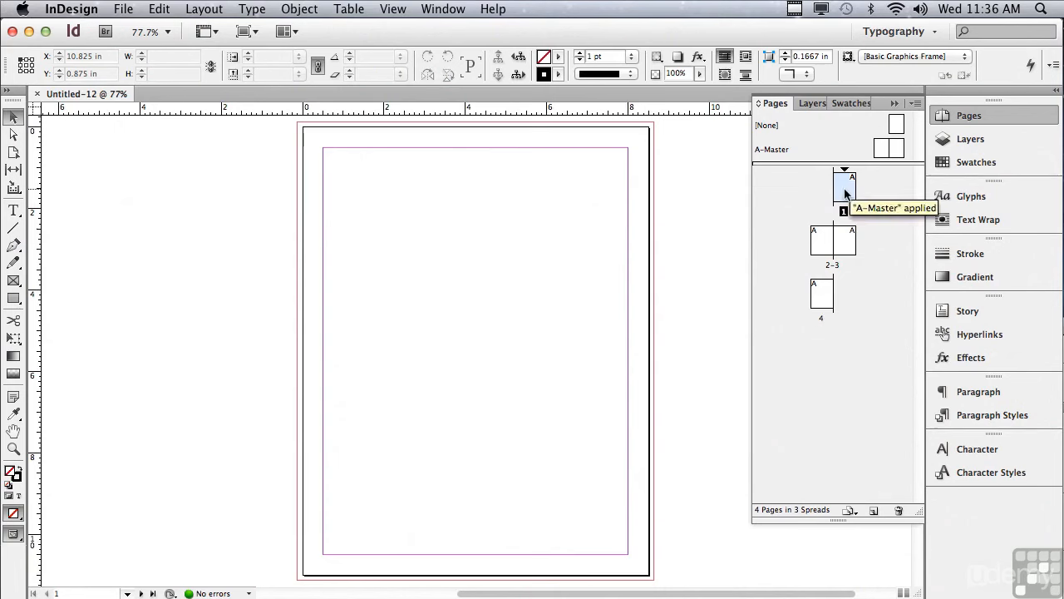
{"action": "double_click", "coordinate": [819, 241]}
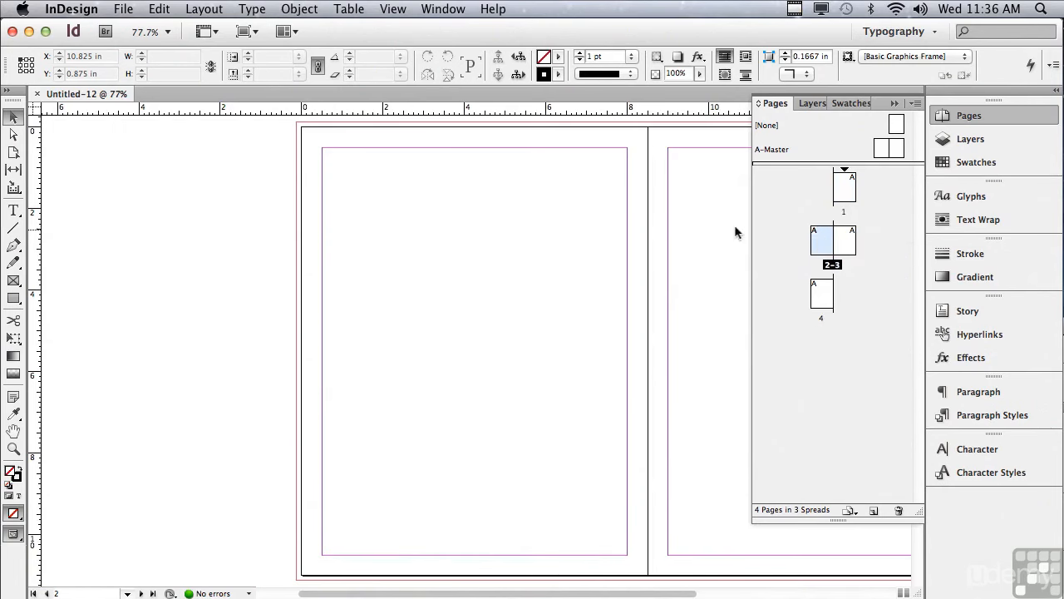
{"action": "double_click", "coordinate": [843, 241]}
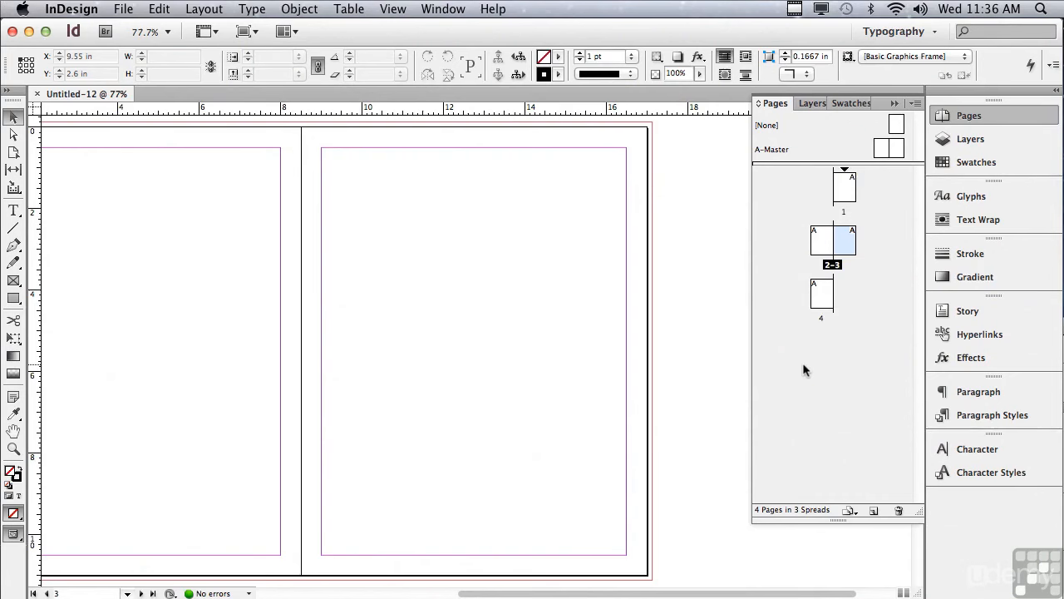
- Add a single A-Master page beside page 4 to complete the 4-5 spread
{"action": "left_click", "coordinate": [879, 148]}
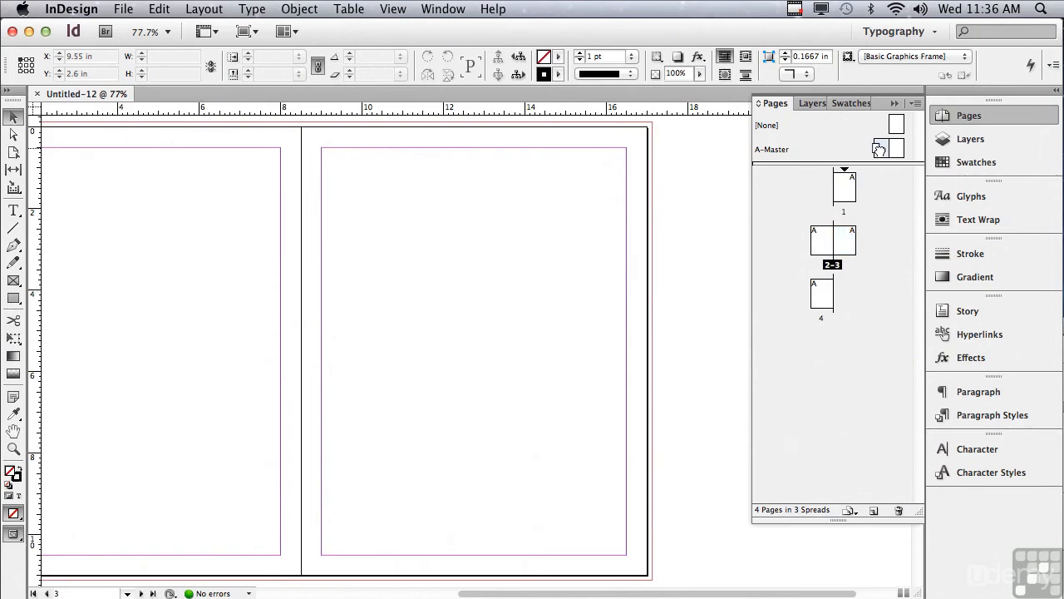
{"action": "left_click_drag", "start_coordinate": [879, 148], "coordinate": [846, 288]}
{"action": "left_click_drag", "start_coordinate": [847, 288], "coordinate": [845, 286]}
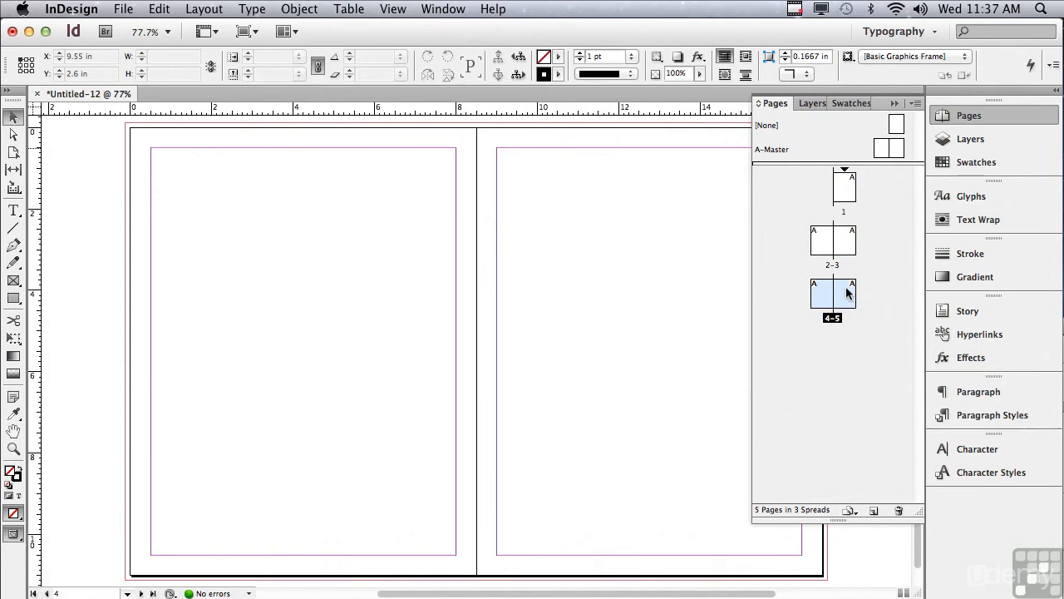
- Add a full A-Master spread below pages 4-5, plus one new single page after that spread
{"action": "left_click", "coordinate": [777, 153]}
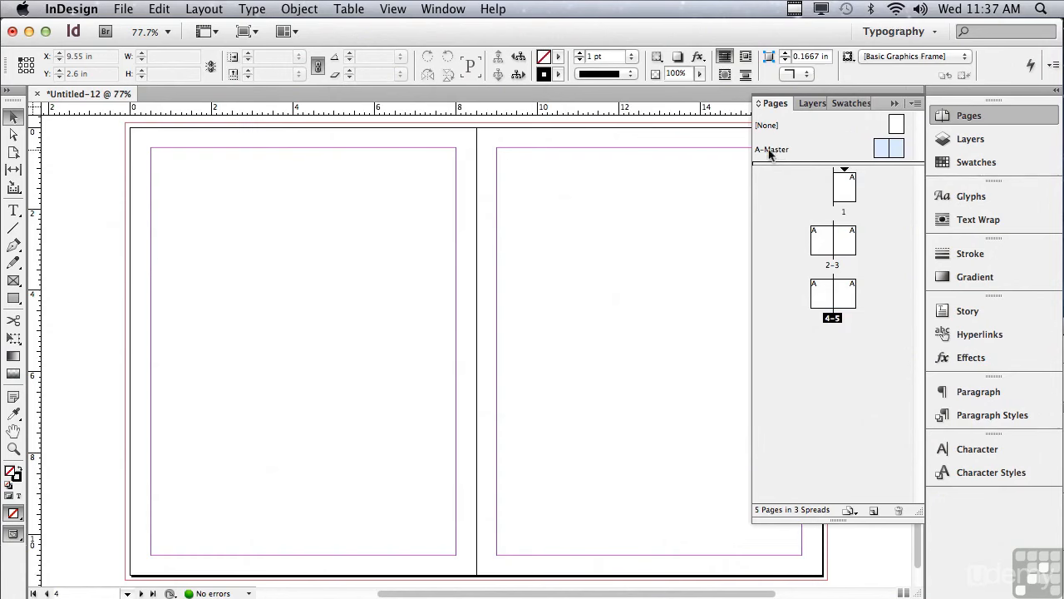
{"action": "left_click_drag", "start_coordinate": [767, 150], "coordinate": [833, 357]}
{"action": "left_click_drag", "start_coordinate": [834, 358], "coordinate": [833, 358]}
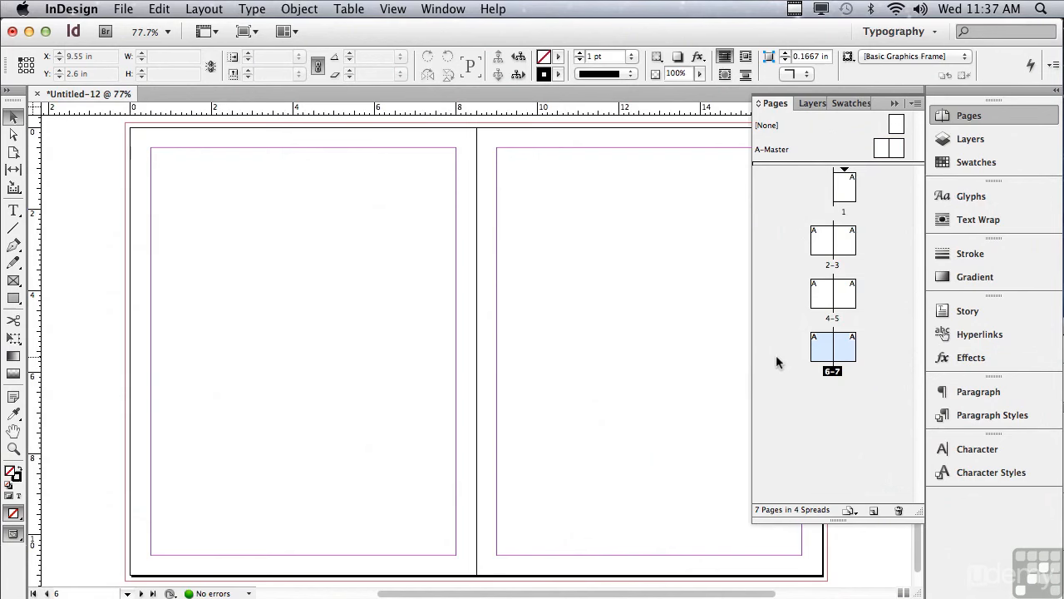
{"action": "left_click", "coordinate": [873, 512]}
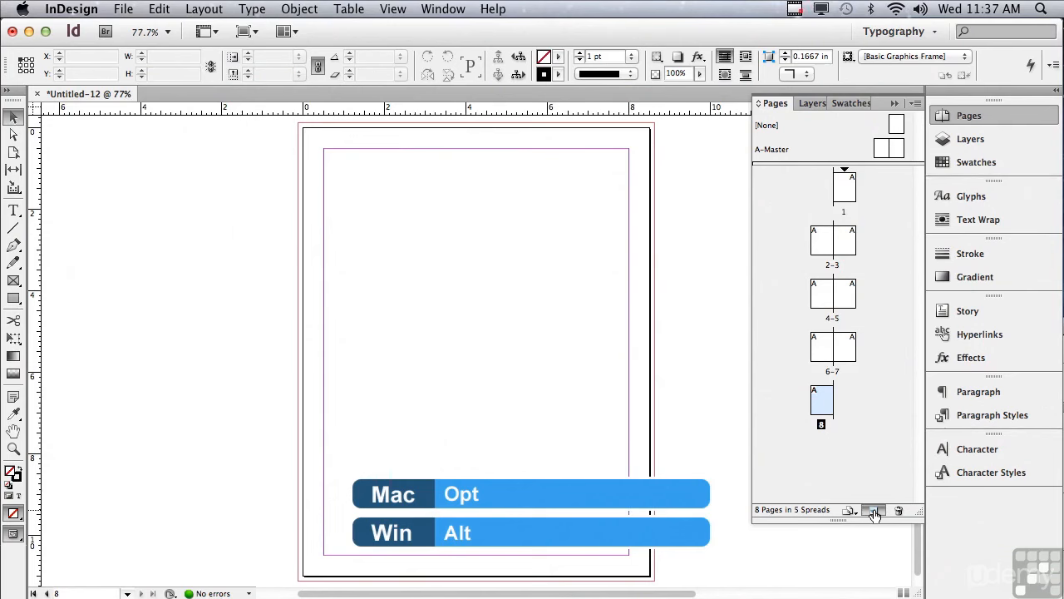
- Insert three pages after page 8 based on A-Master, trying the other insert positions before settling on After Page
{"action": "left_click", "coordinate": [874, 511], "text": "alt"}
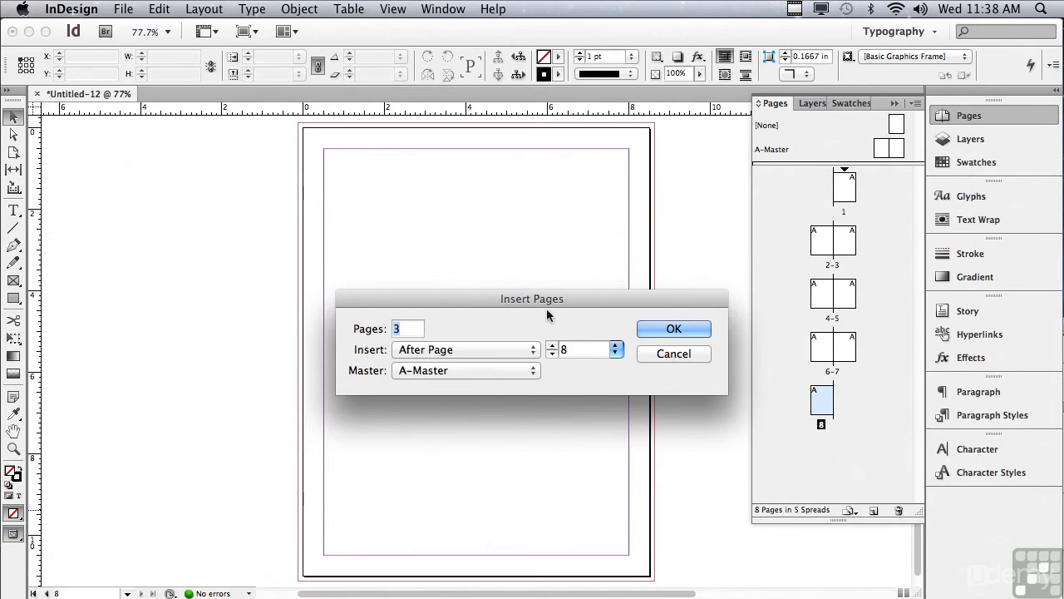
{"action": "left_click", "coordinate": [403, 333]}
{"action": "left_click", "coordinate": [457, 352]}
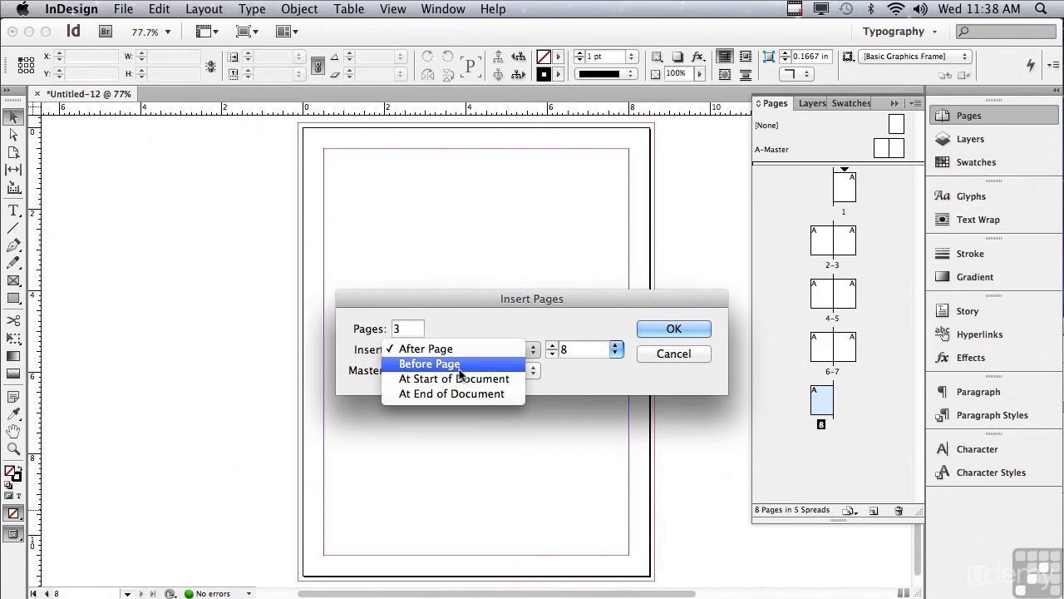
{"action": "left_click", "coordinate": [458, 365]}
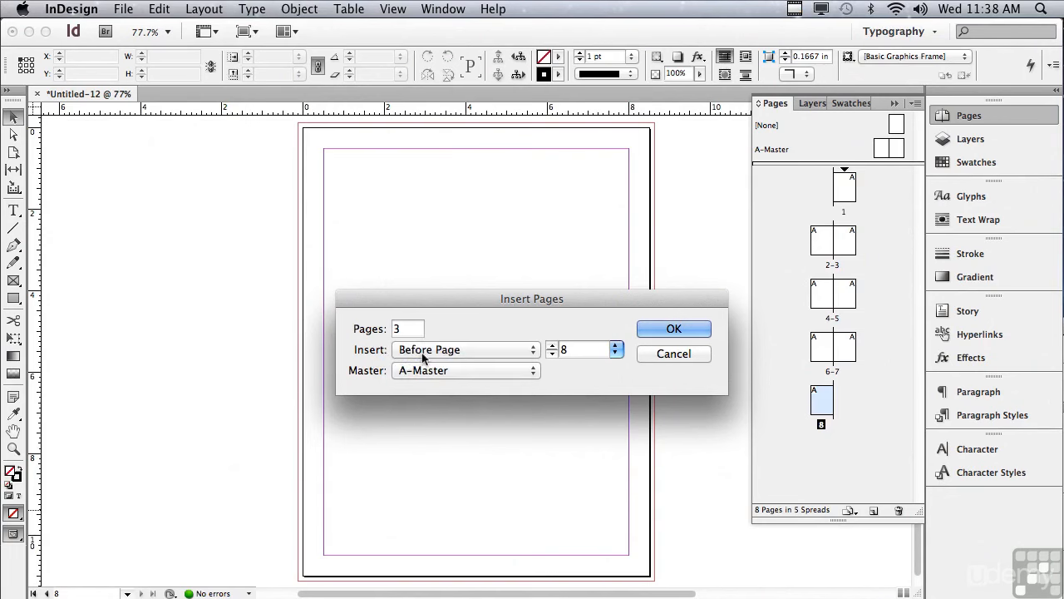
{"action": "left_click", "coordinate": [429, 357]}
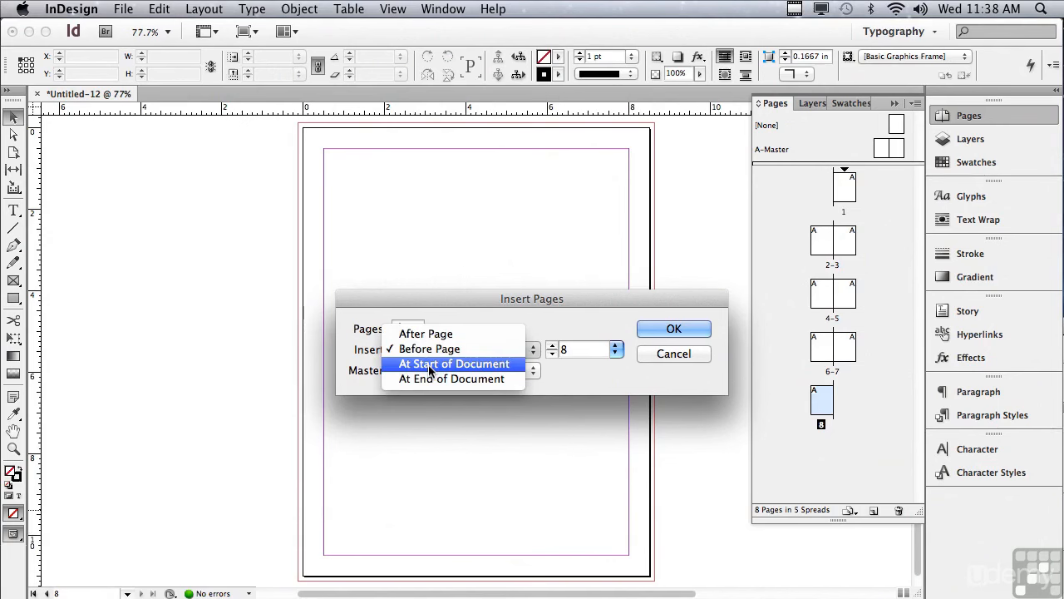
{"action": "left_click", "coordinate": [430, 365]}
{"action": "left_click", "coordinate": [433, 350]}
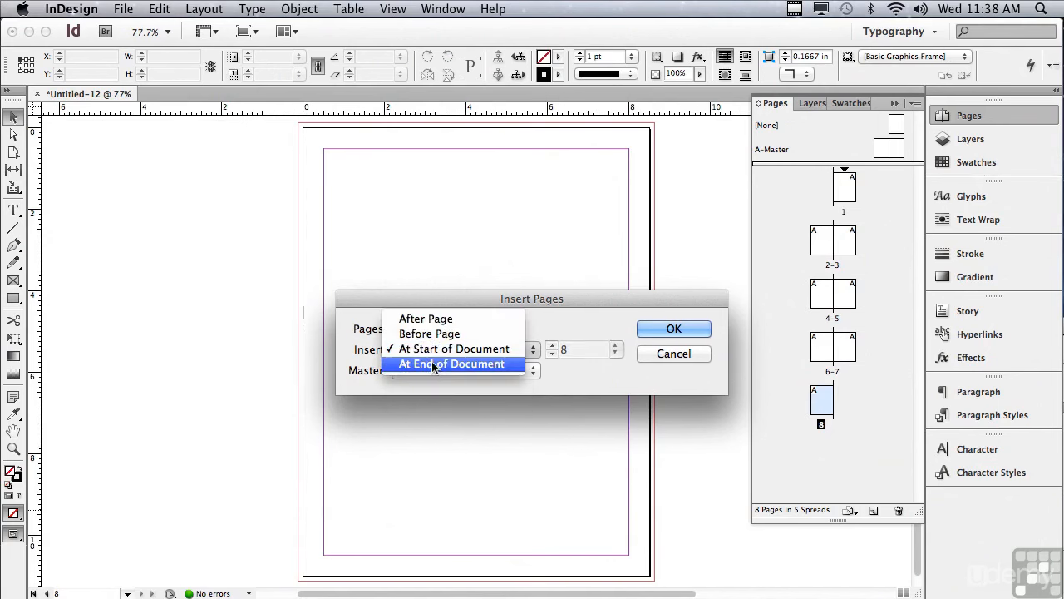
{"action": "left_click", "coordinate": [432, 364]}
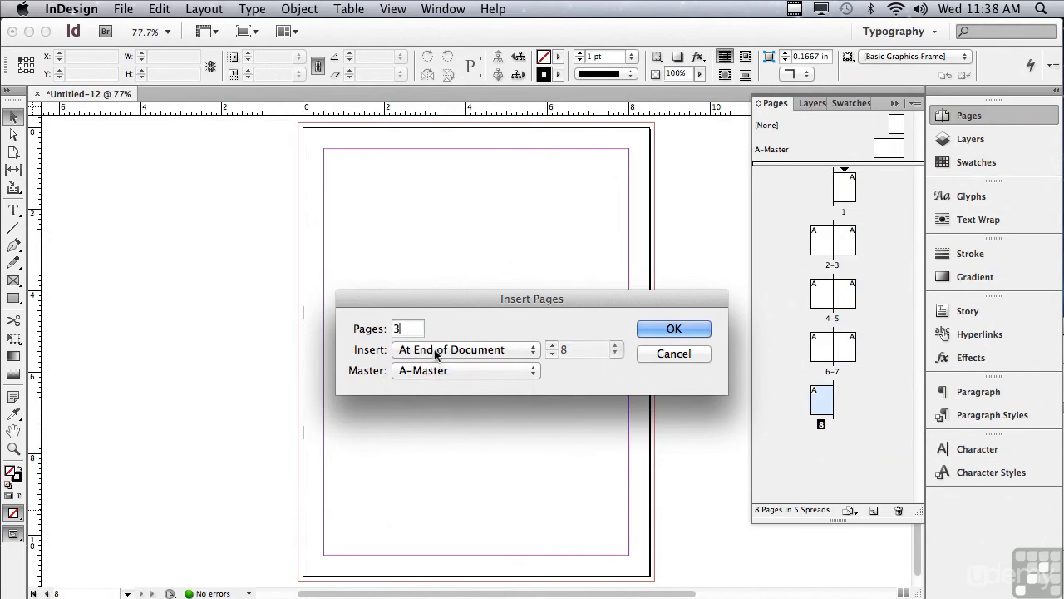
{"action": "left_click", "coordinate": [434, 350]}
{"action": "left_click", "coordinate": [433, 304]}
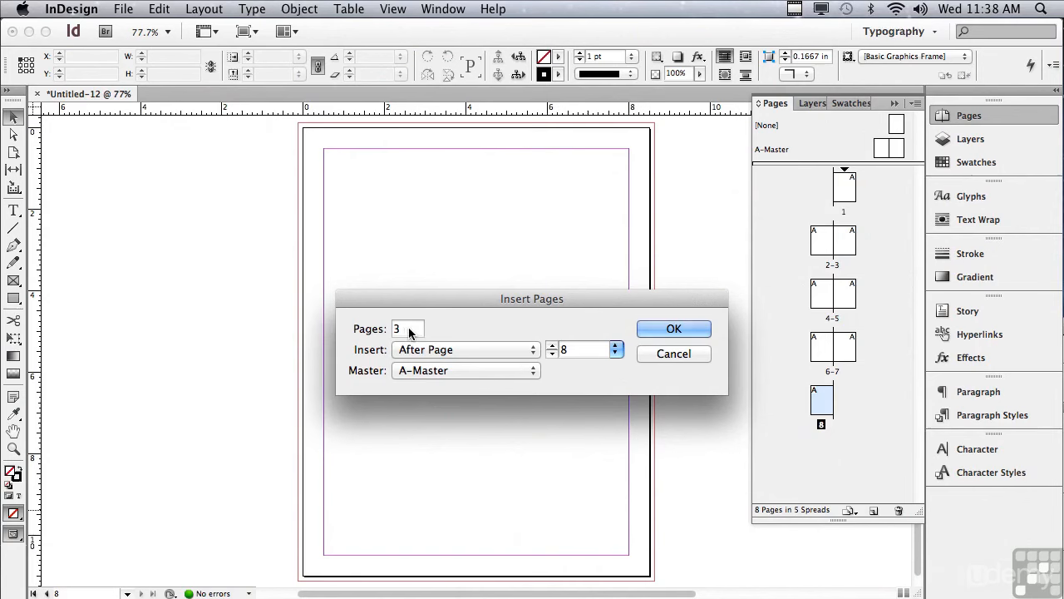
{"action": "left_click", "coordinate": [652, 331]}
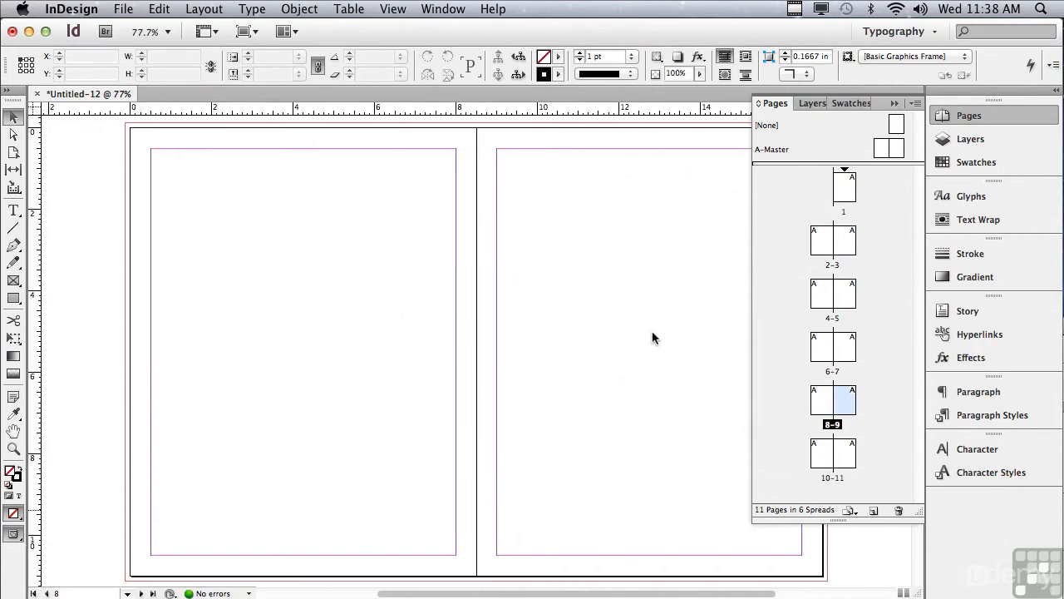
- Go to page 11 and insert one page after it with the master set to [None]
{"action": "double_click", "coordinate": [846, 461]}
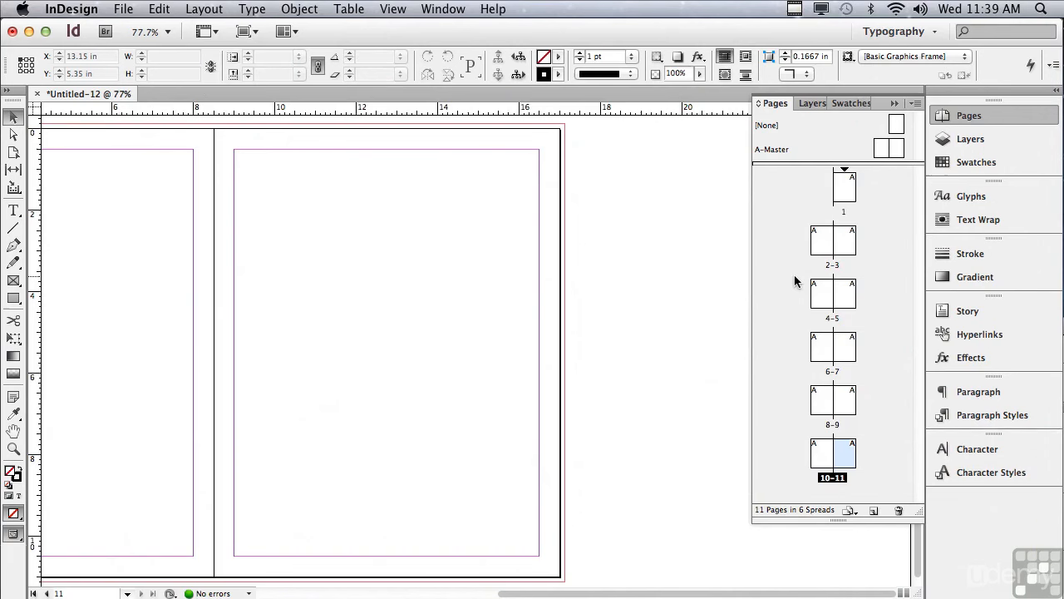
{"action": "left_click", "coordinate": [916, 104]}
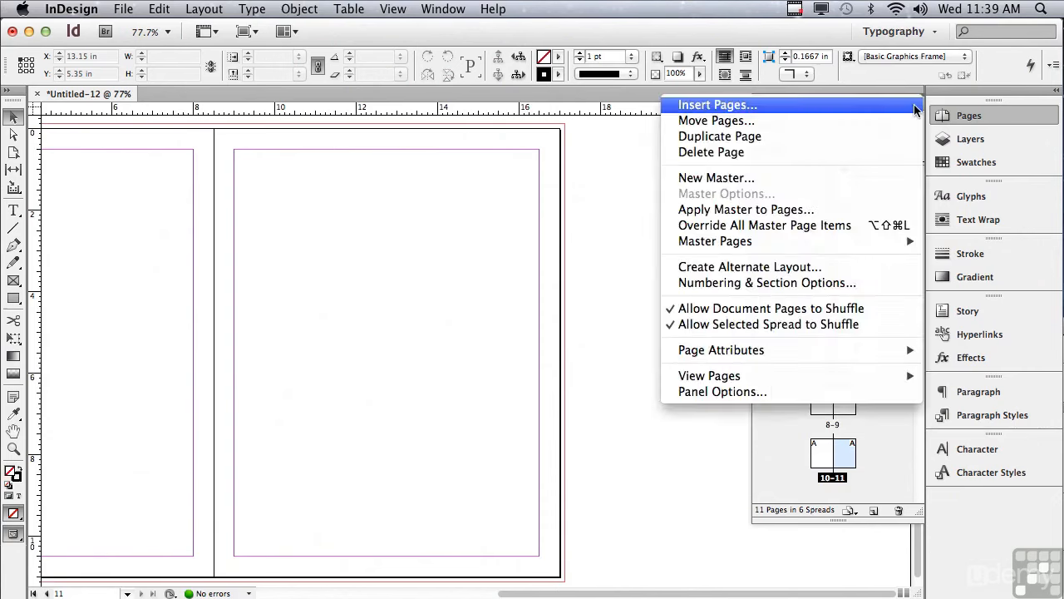
{"action": "left_click", "coordinate": [838, 105]}
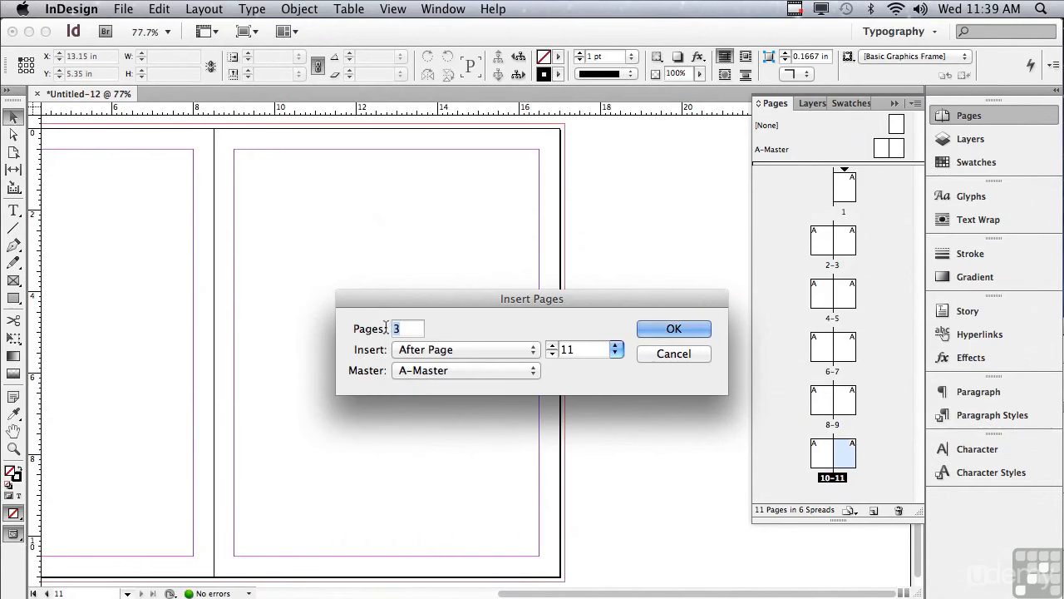
{"action": "type", "text": "1"}
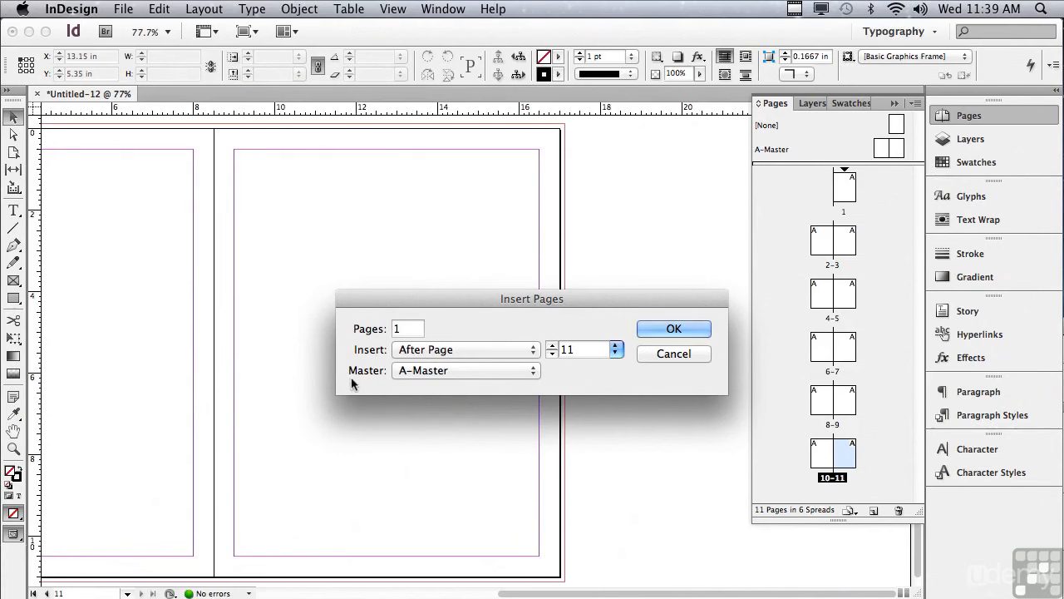
{"action": "left_click", "coordinate": [404, 371]}
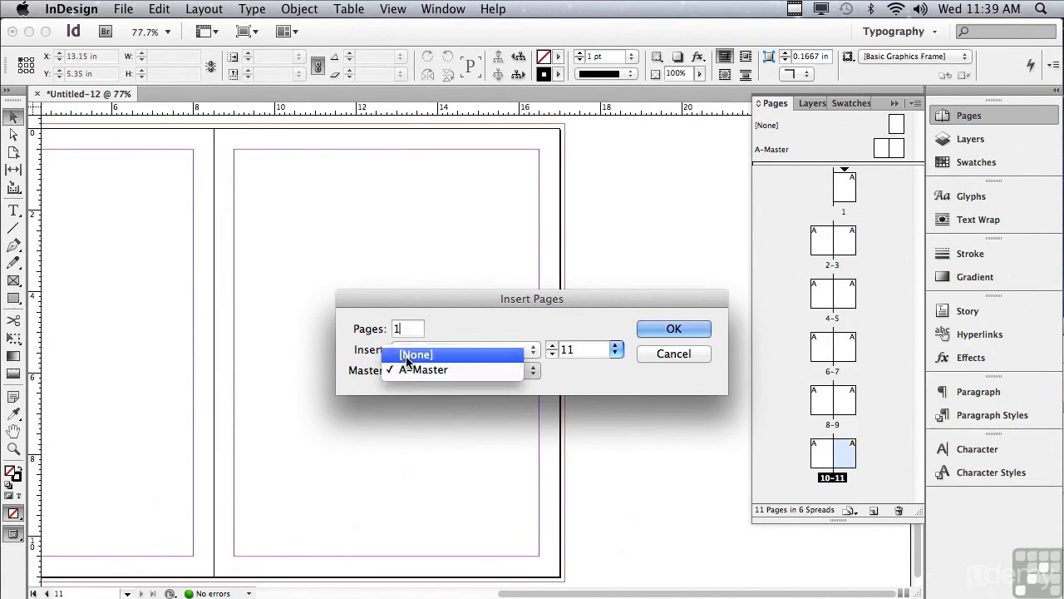
{"action": "left_click", "coordinate": [406, 356]}
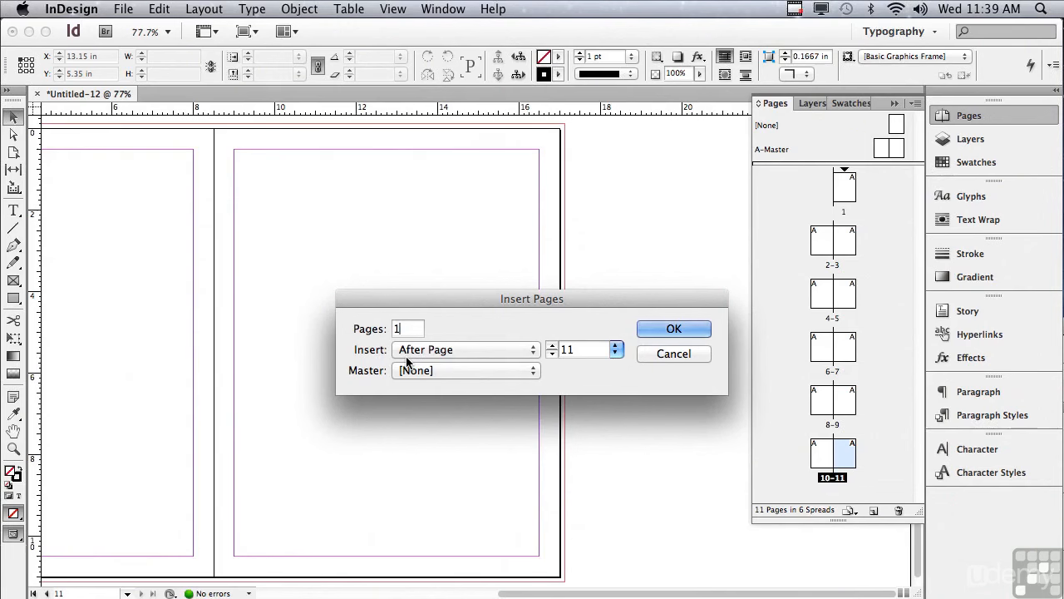
{"action": "left_click", "coordinate": [650, 334]}
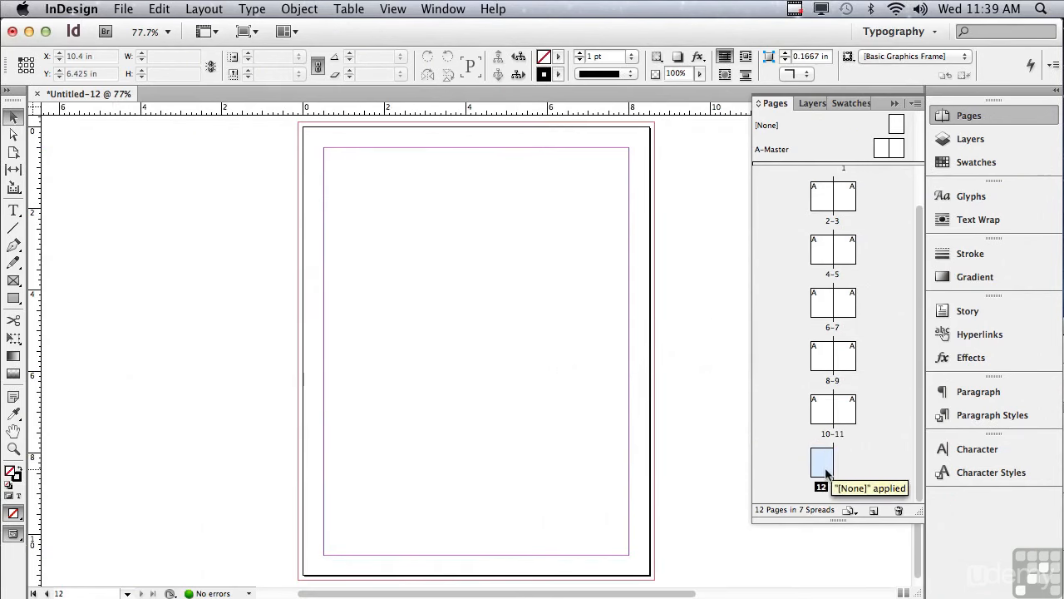